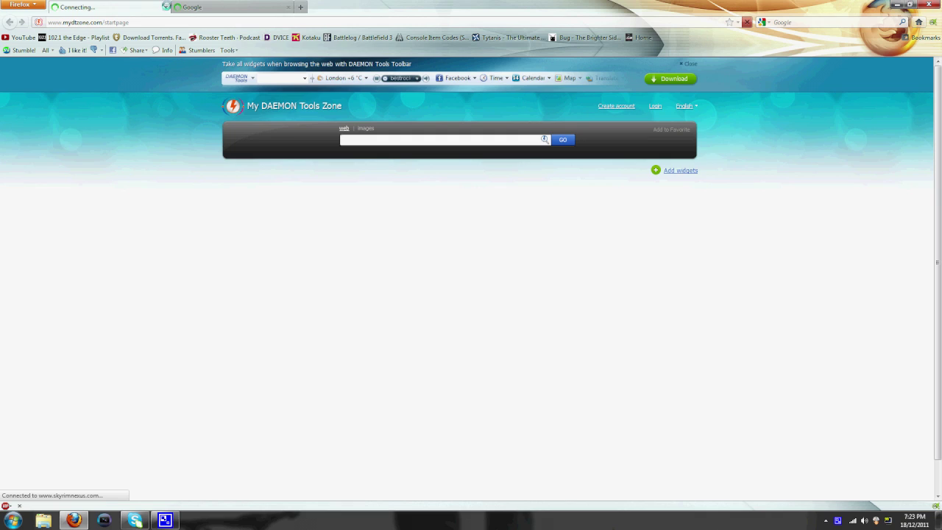
Close the My DAEMON Tools Zone start page and search Google for "nexus mod manager"
click(165, 7)
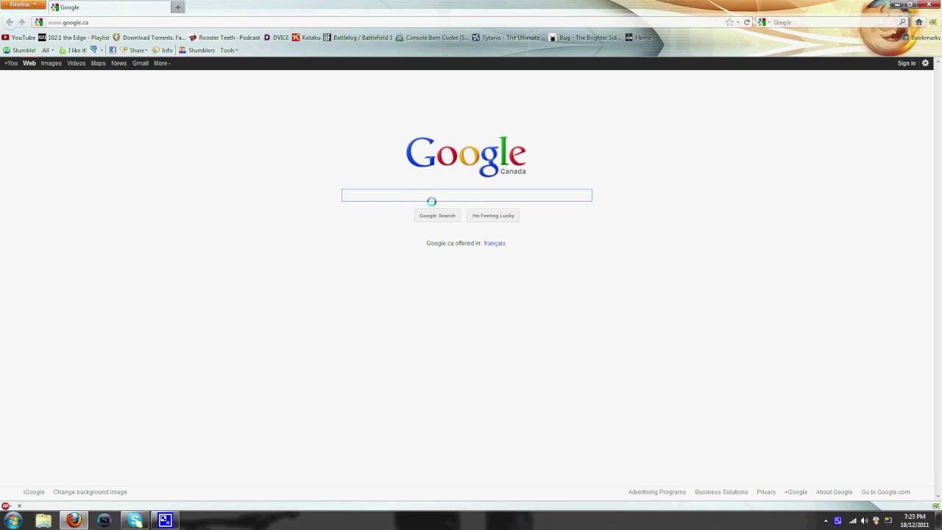
text(sk)
key(BackSpace)
key(BackSpace)
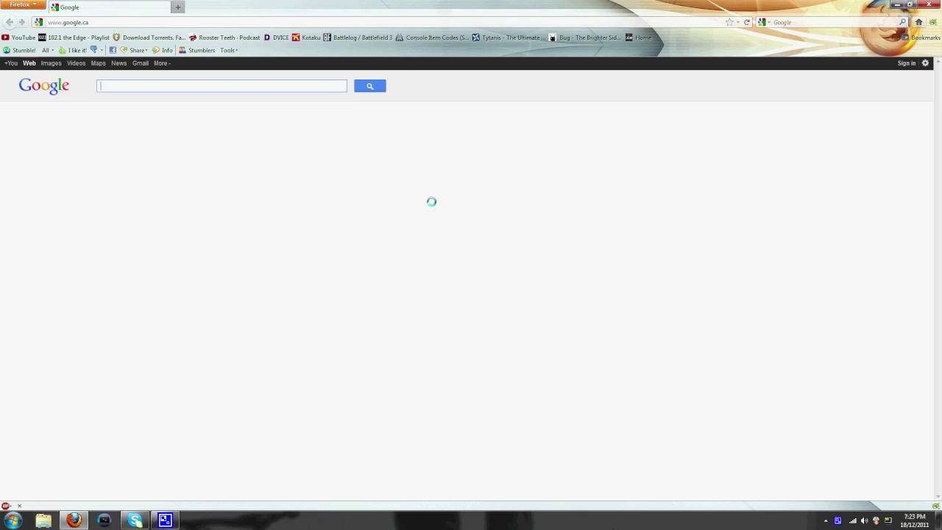
text(nexus )
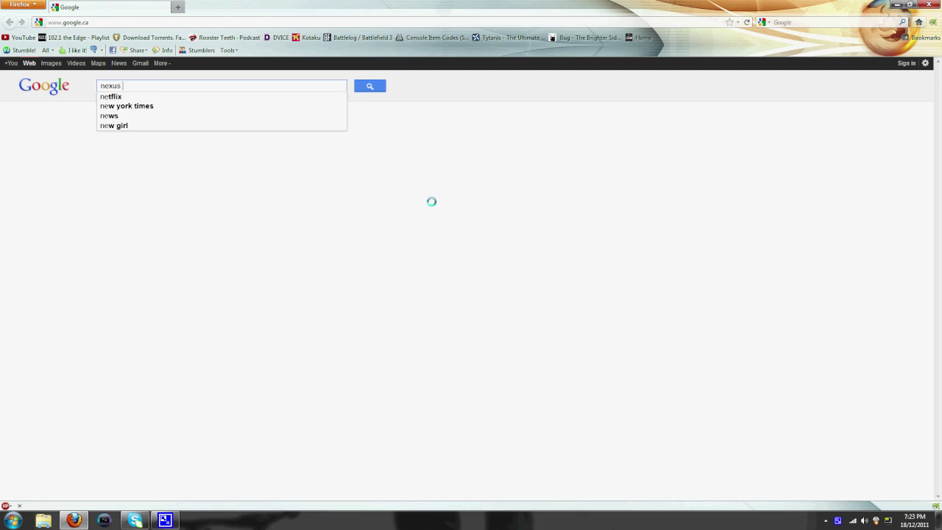
text(mod man)
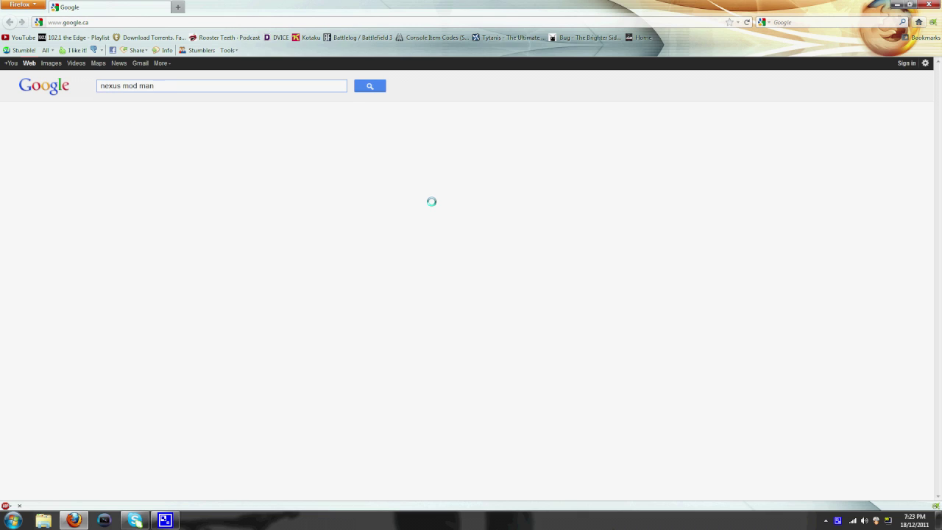
text(ager)
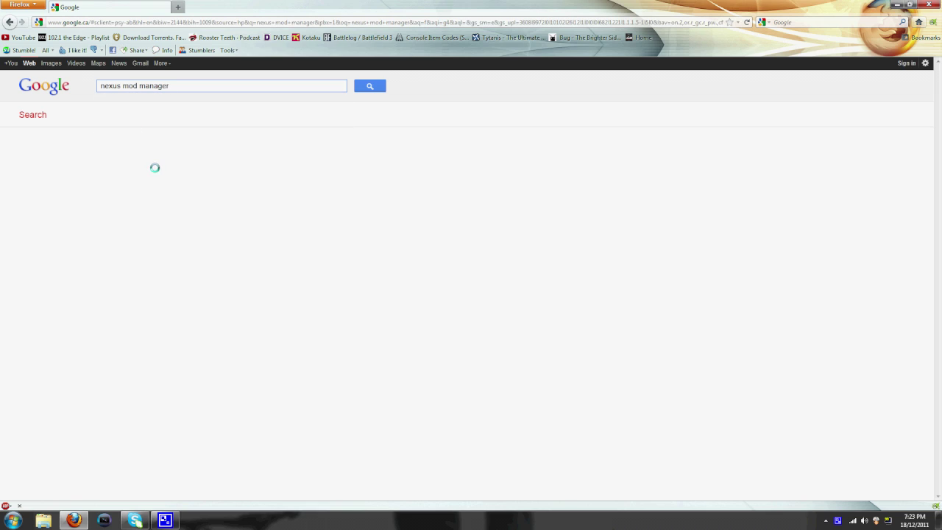
click(368, 86)
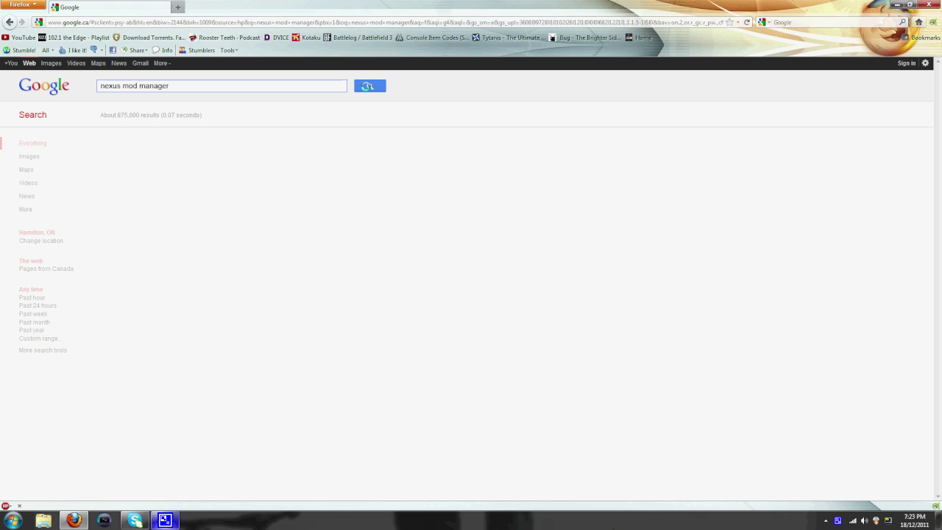
click(369, 86)
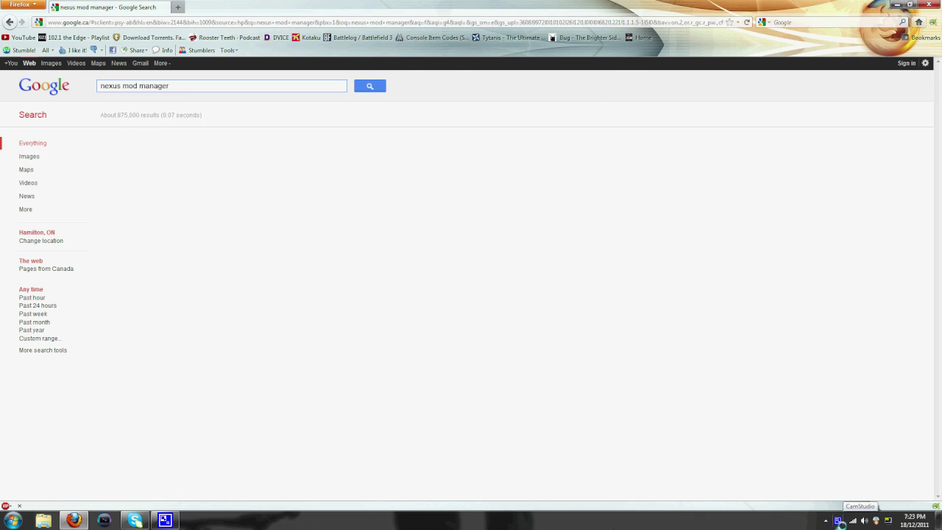
Exit the µTorrent program running in the background and confirm the exit
click(825, 520)
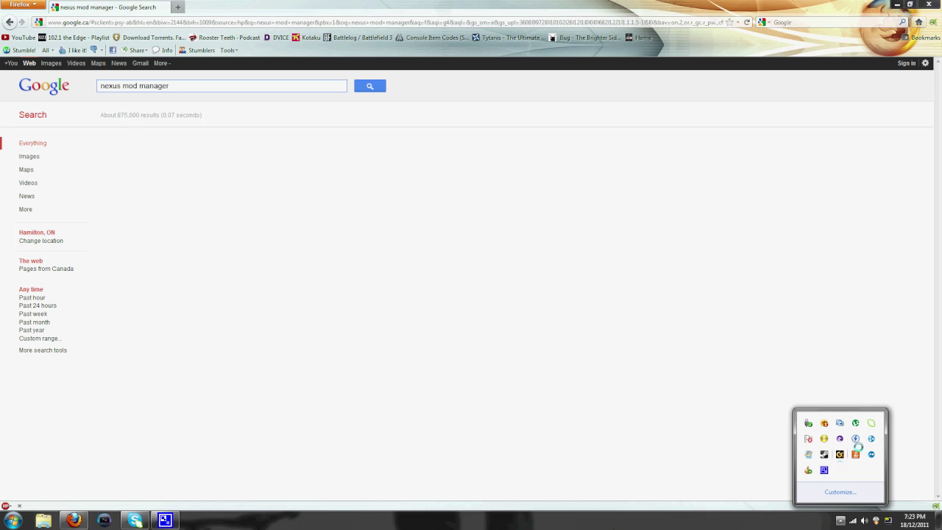
right_click(856, 423)
click(863, 417)
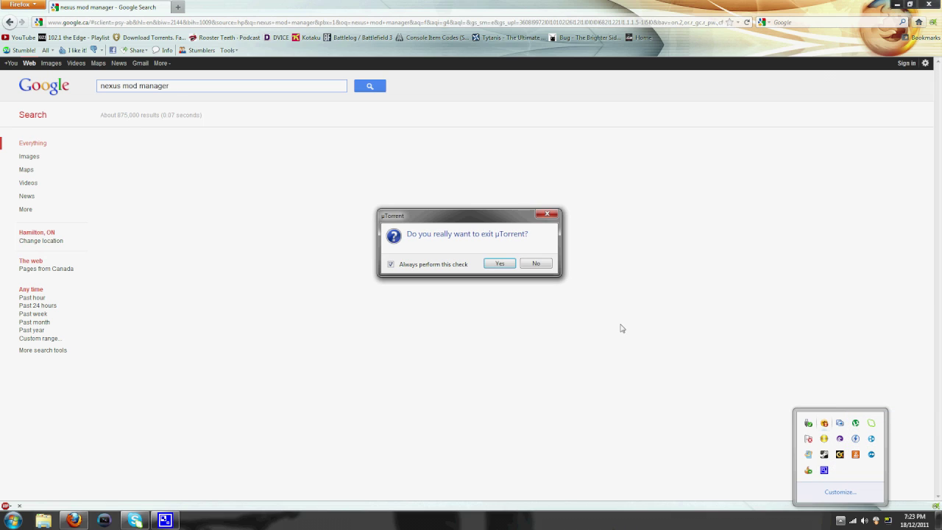
click(499, 264)
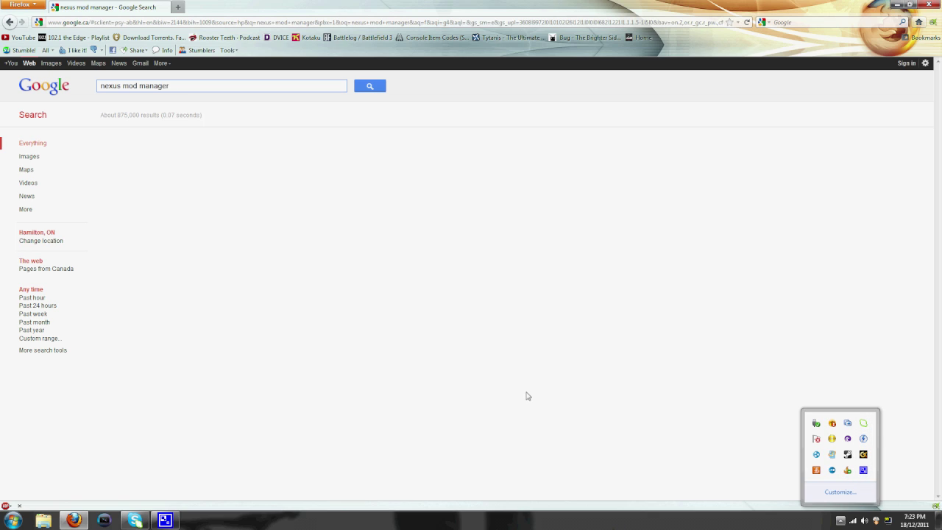
Rerun the search, open the Nexus Mod Manager page on Skyrim Nexus and start downloading the installer
click(363, 92)
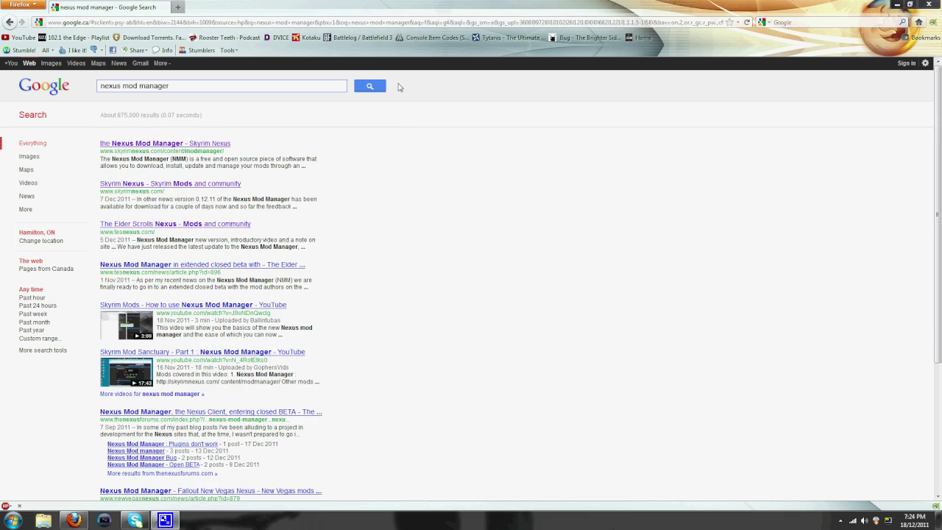
click(204, 145)
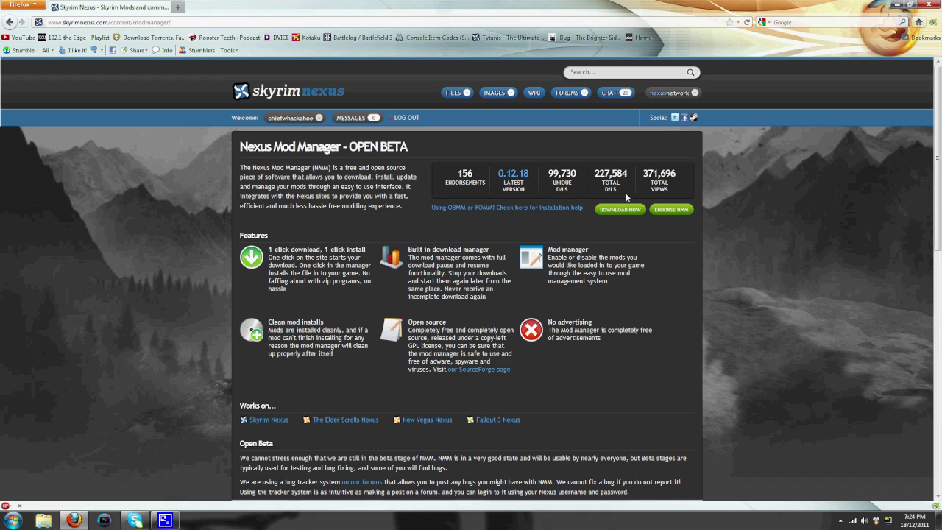
click(622, 210)
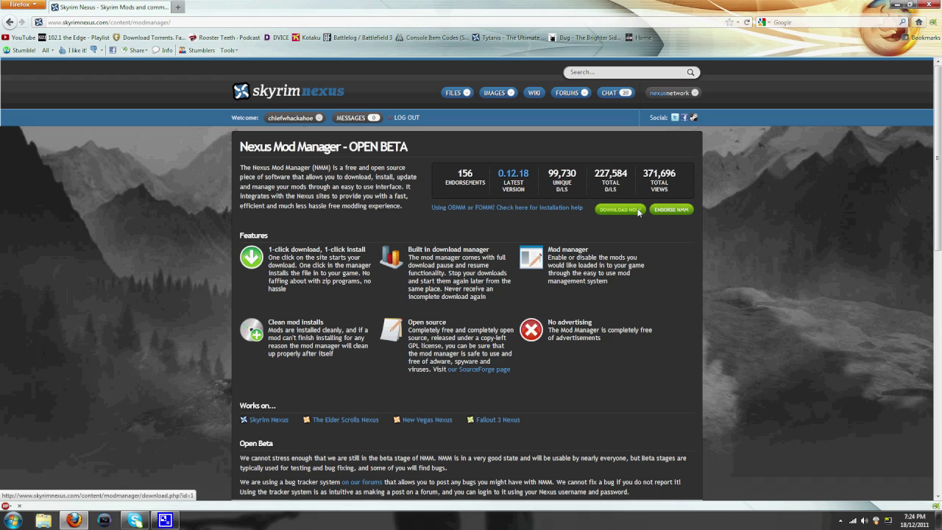
click(596, 250)
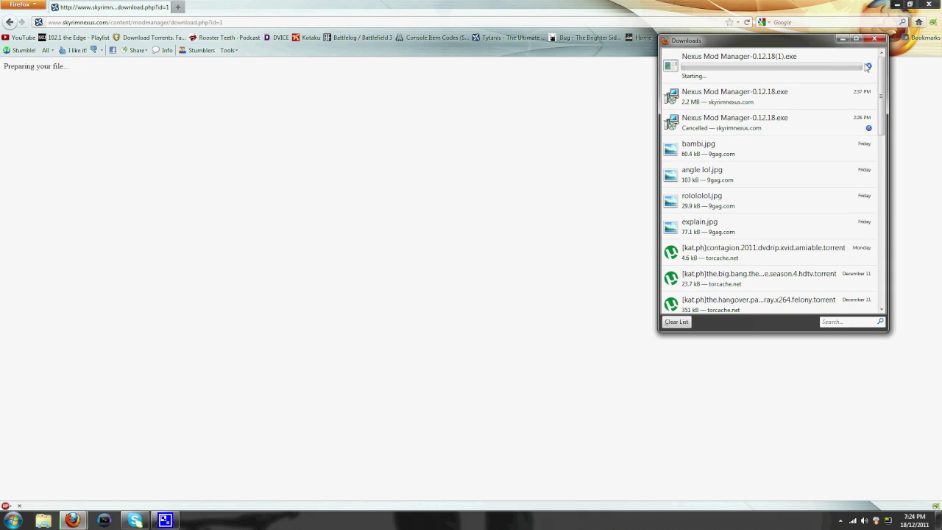
Cancel the duplicate Nexus Mod Manager-0.12.18(1).exe download, including its retry
click(868, 66)
right_click(810, 63)
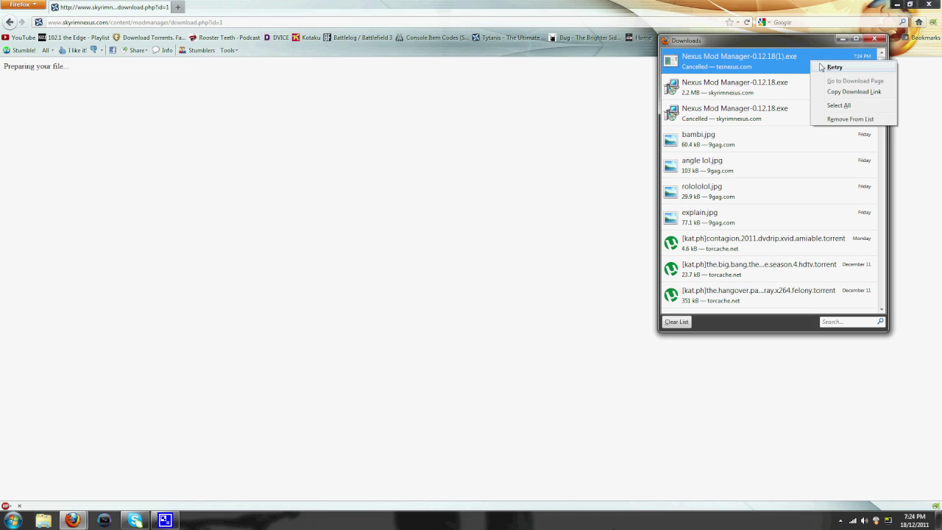
click(815, 68)
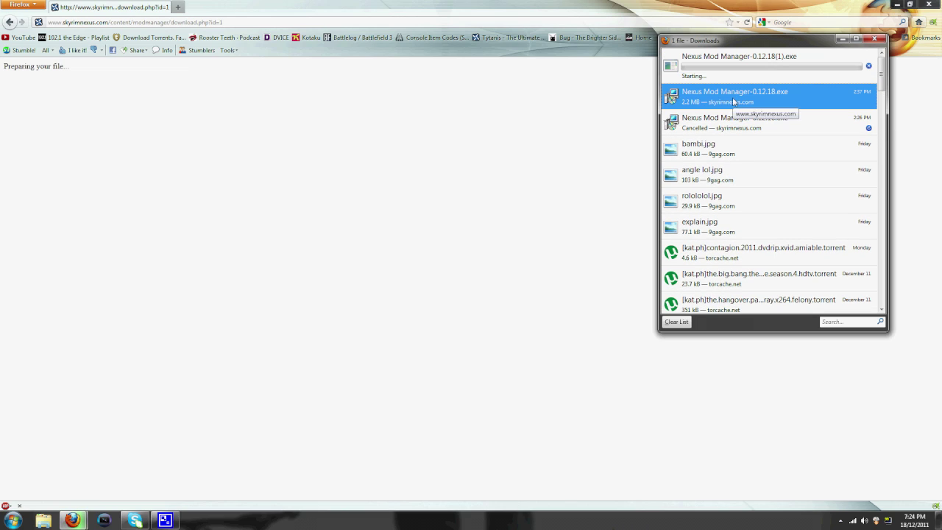
click(870, 67)
Launch the completed Nexus Mod Manager-0.12.18.exe download and start its setup in English
double_click(774, 93)
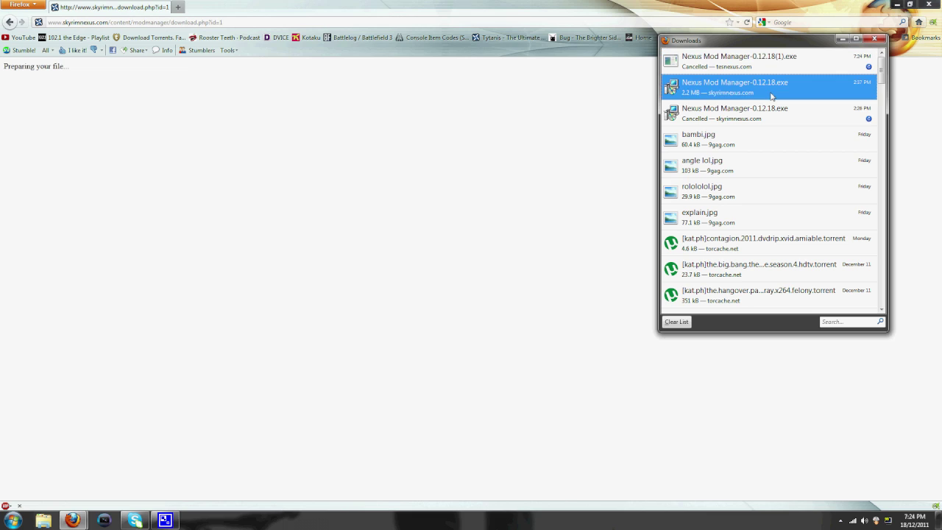
click(498, 267)
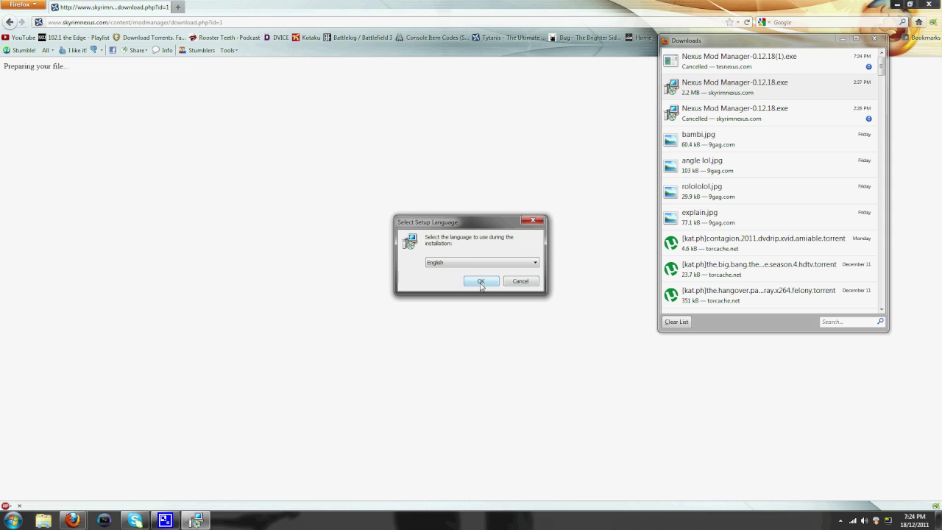
click(482, 286)
click(528, 337)
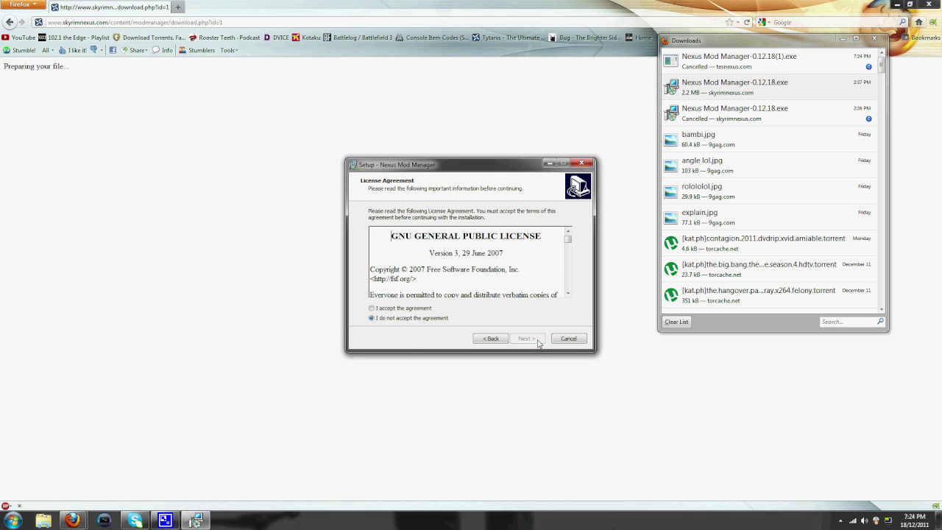
Accept the license agreement and install Nexus Mod Manager with the default folder, desktop icon and file associations
click(386, 308)
click(532, 340)
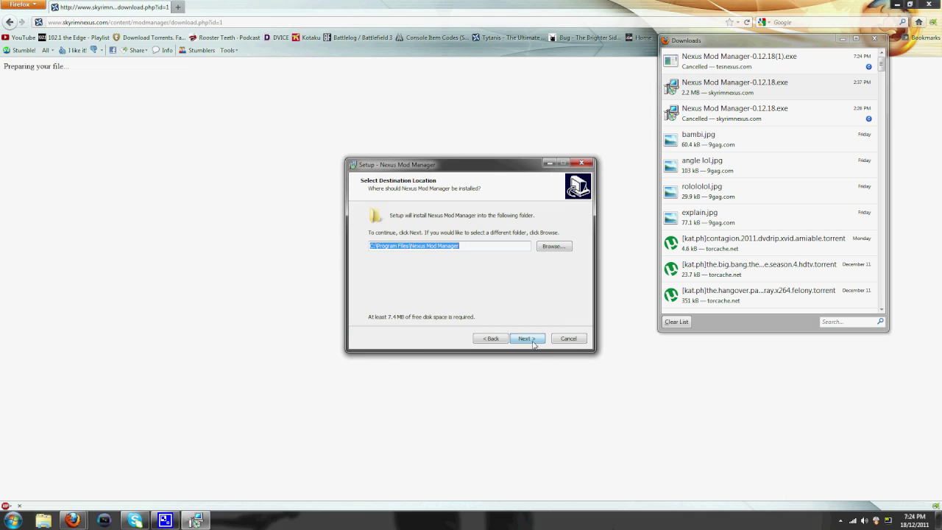
click(533, 343)
click(533, 343)
click(532, 343)
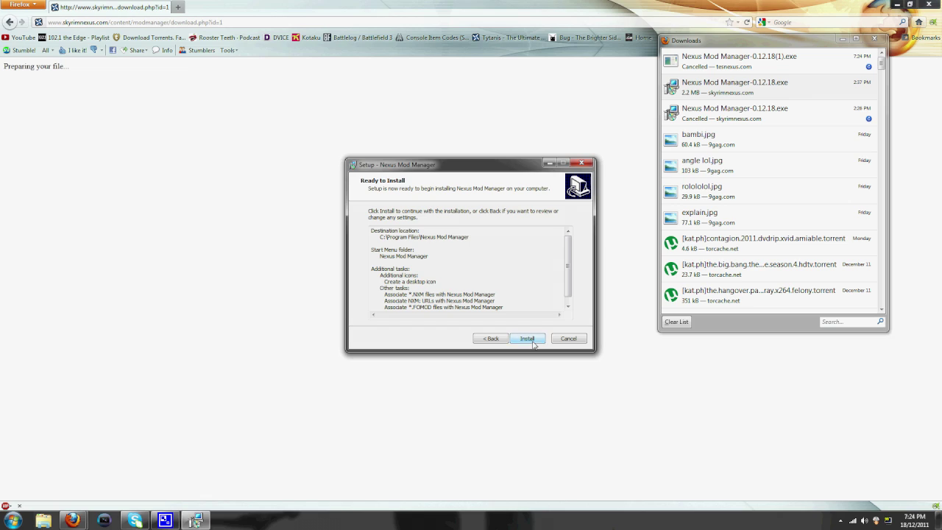
click(533, 343)
click(528, 340)
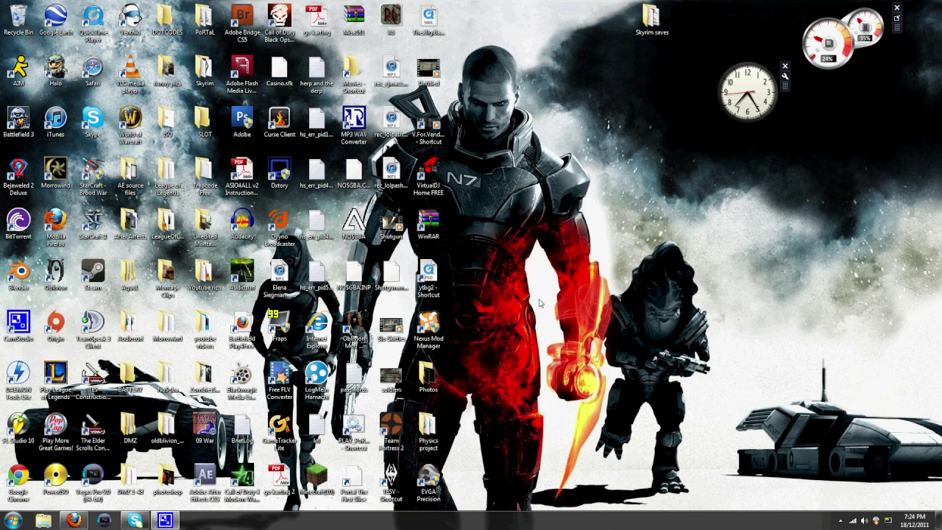
Make sure the Nexus Mod Manager shortcut's compatibility settings have Run this program as an administrator enabled
right_click(436, 325)
click(13, 520)
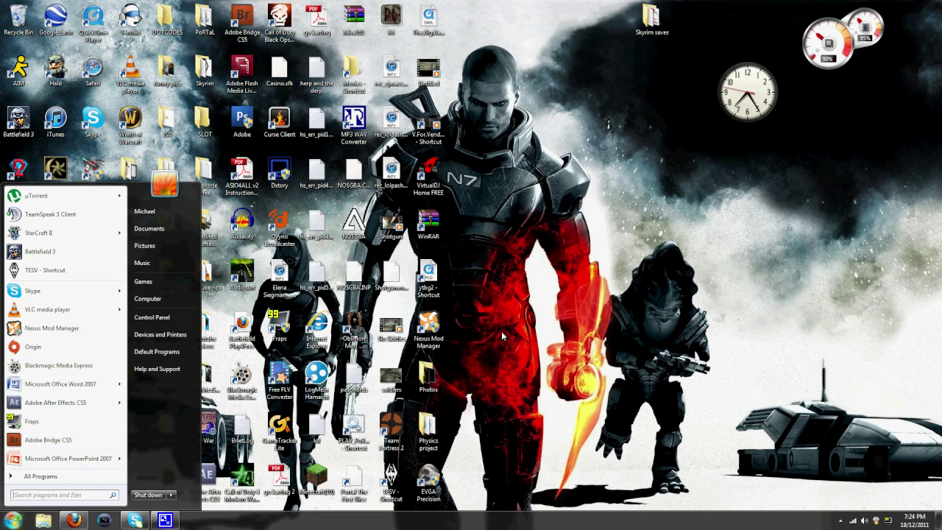
right_click(64, 333)
click(92, 405)
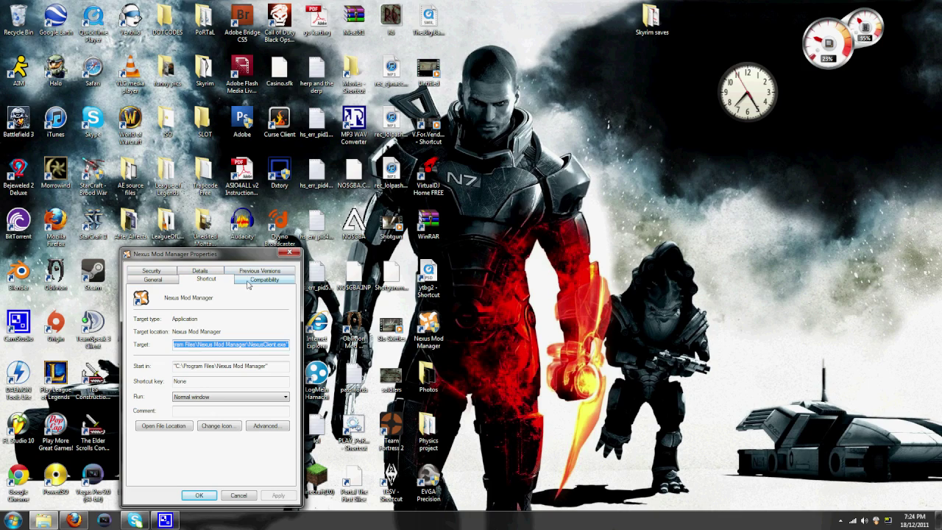
click(252, 285)
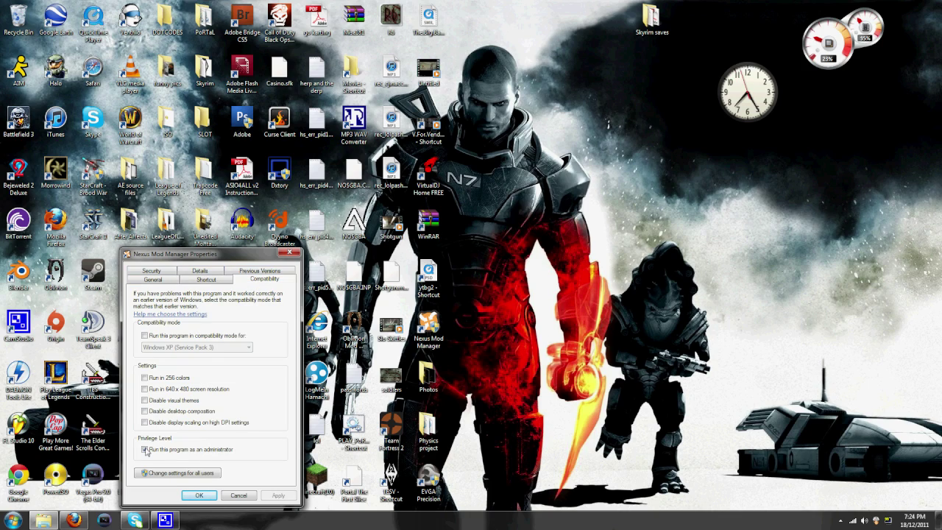
click(198, 494)
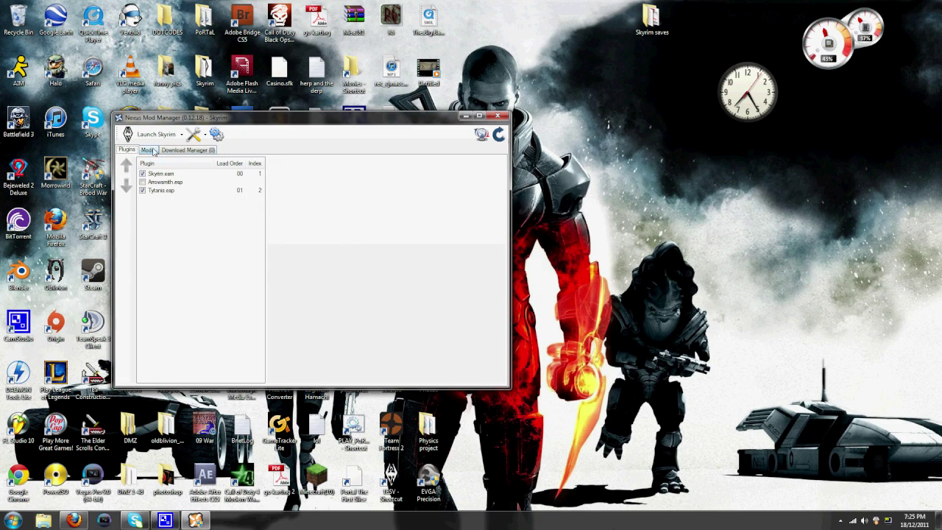
Look through Nexus Mod Manager's download list, installed mods and the Tytanis mod's details, then return to the browser
click(181, 150)
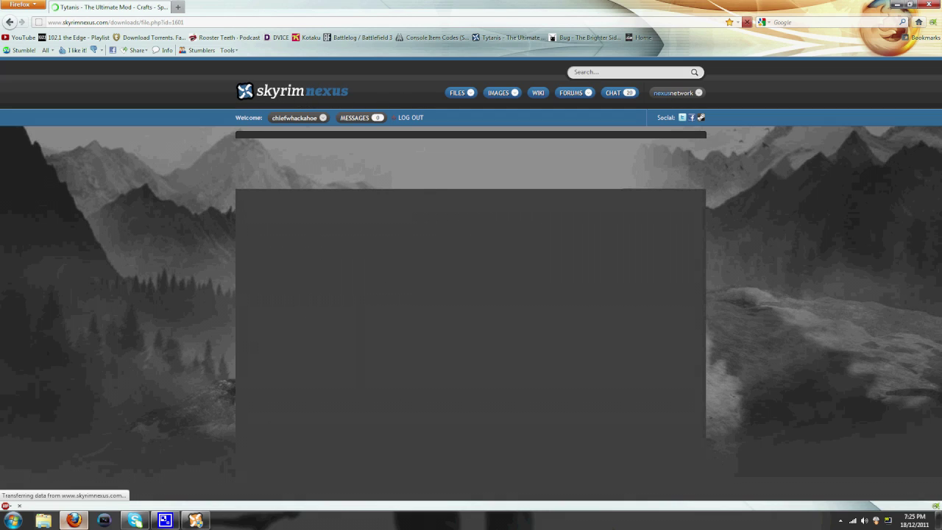
click(199, 518)
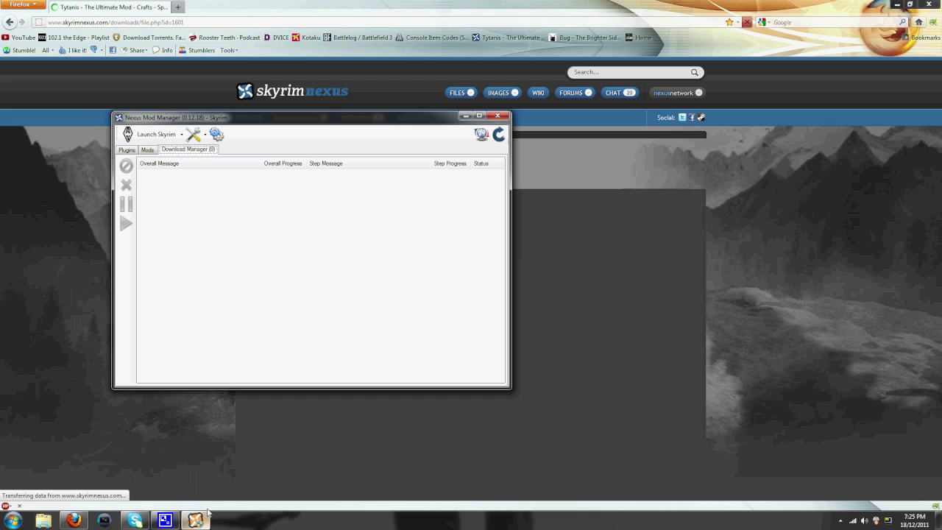
click(148, 150)
click(173, 193)
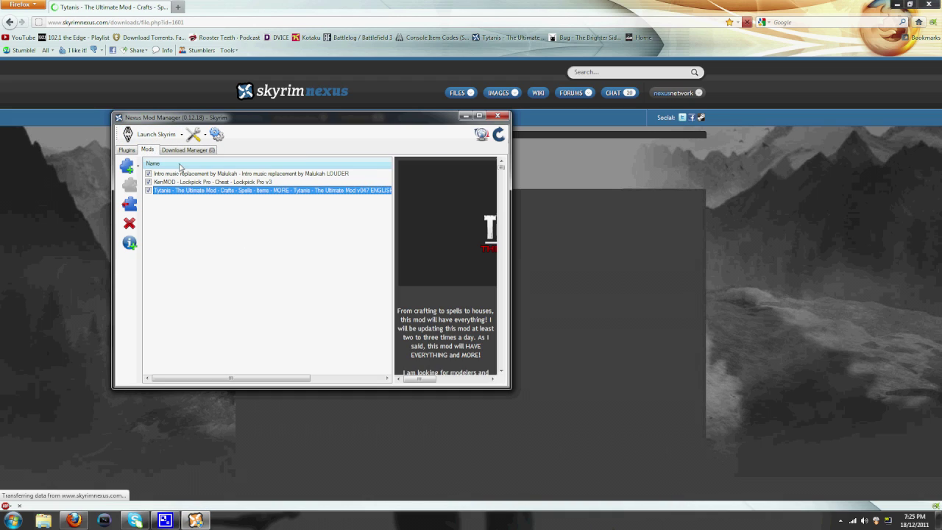
click(172, 150)
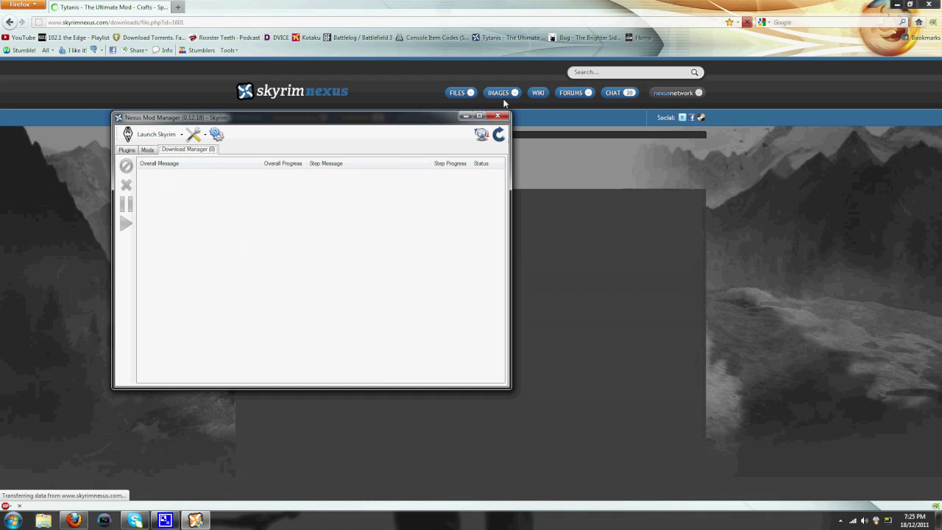
click(465, 116)
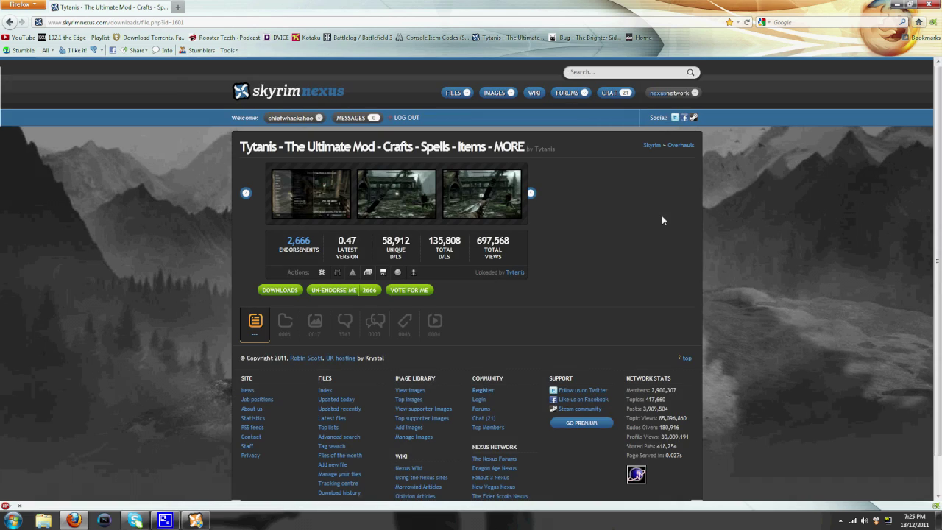
Start a manager download from the Tytanis mod's files and cancel it in Nexus Mod Manager
click(288, 322)
scroll(284, 312, down, 4)
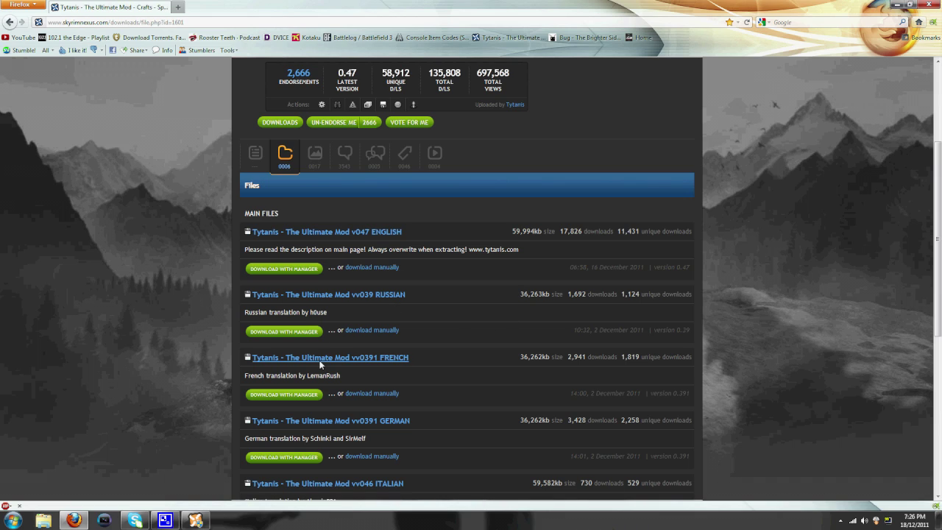
click(195, 520)
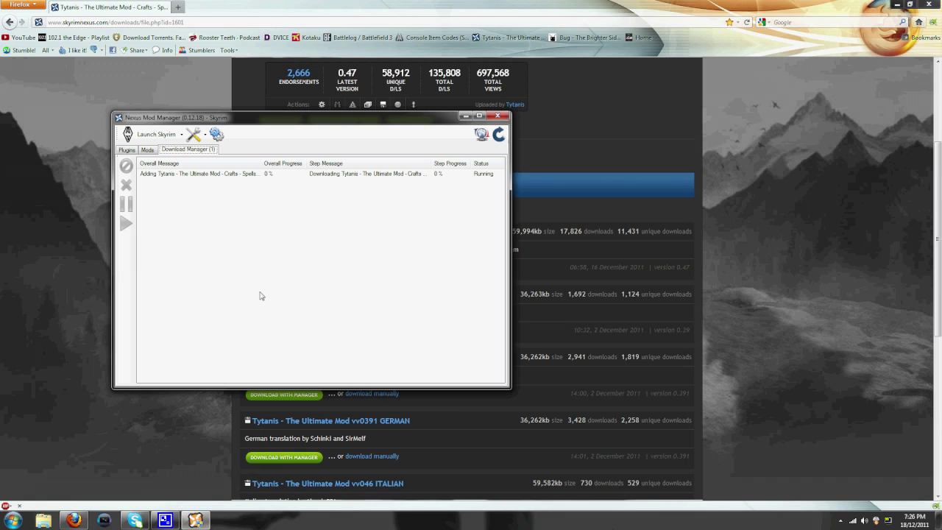
click(427, 175)
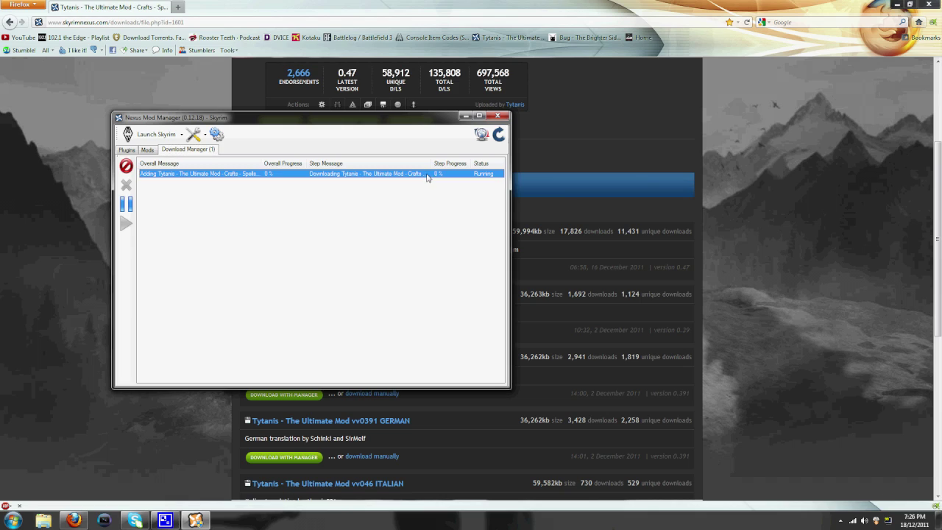
click(125, 165)
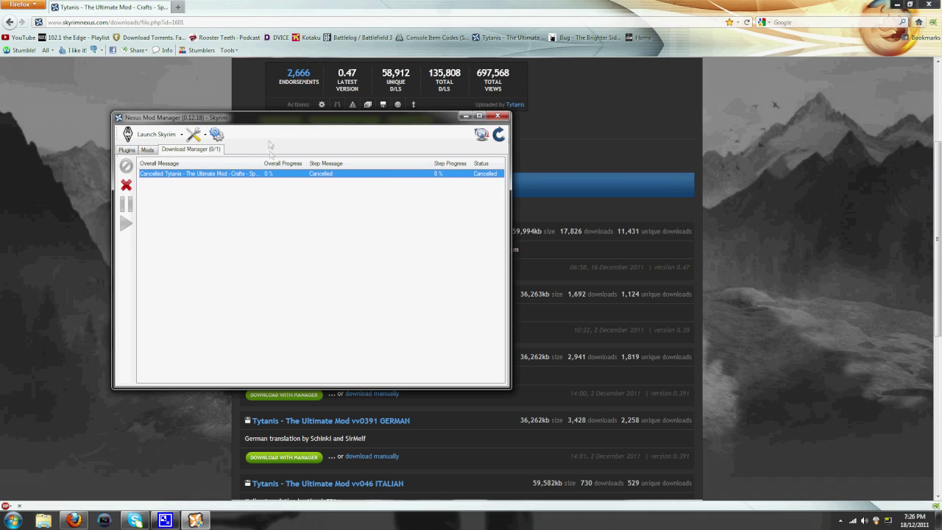
Remove the cancelled Tytanis download from the download list and deactivate the installed Tytanis mod
click(126, 185)
click(147, 150)
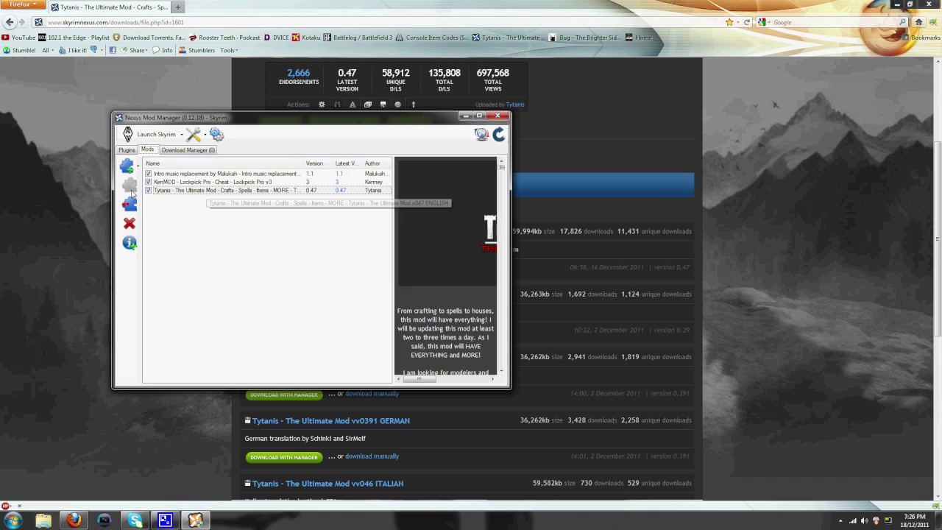
click(129, 204)
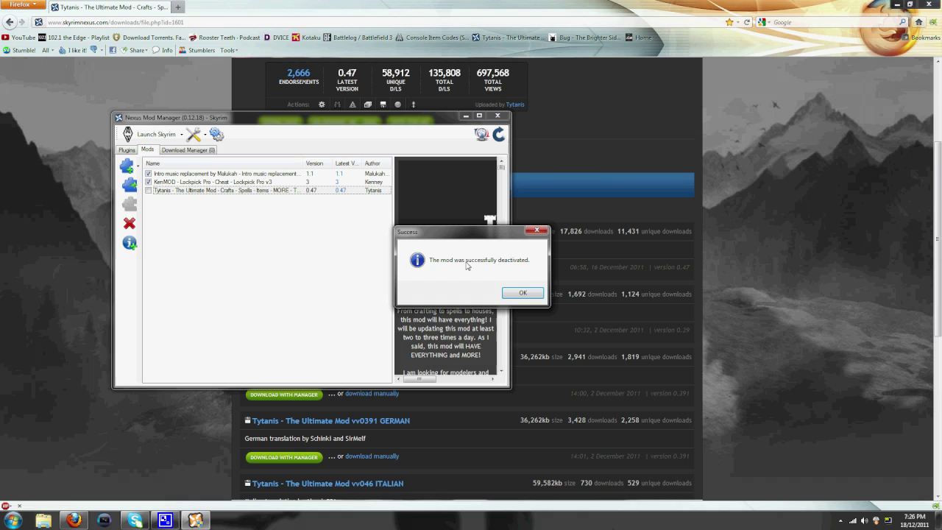
click(519, 293)
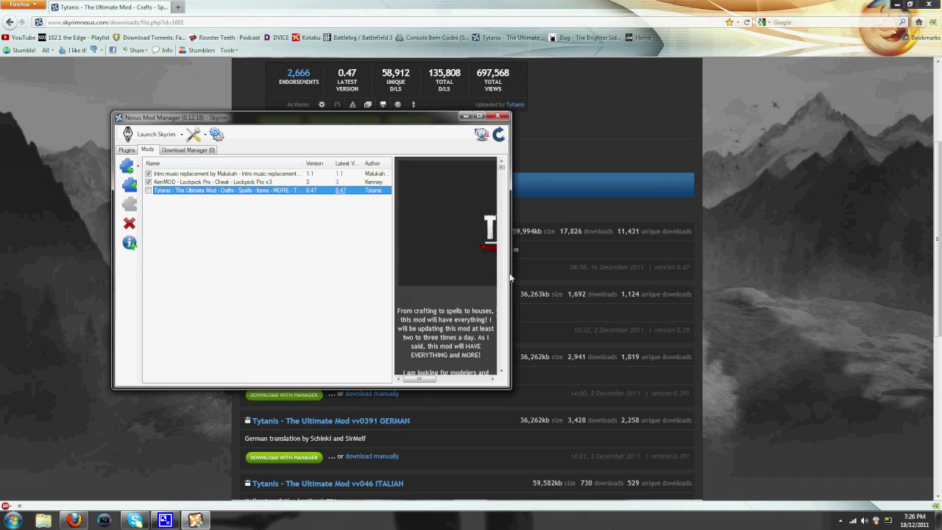
Widen the mod manager window and its description area, and read through the Tytanis mod's description
drag(512, 276, 930, 243)
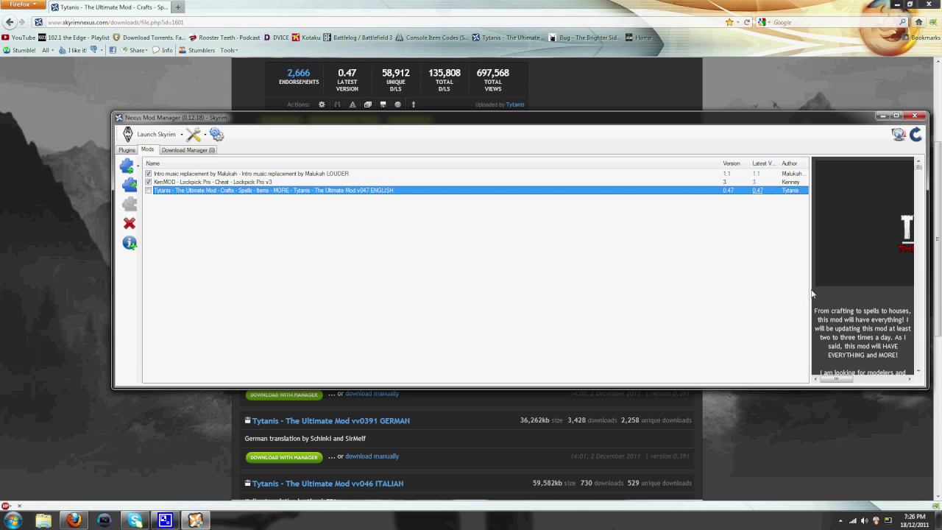
drag(813, 295, 440, 280)
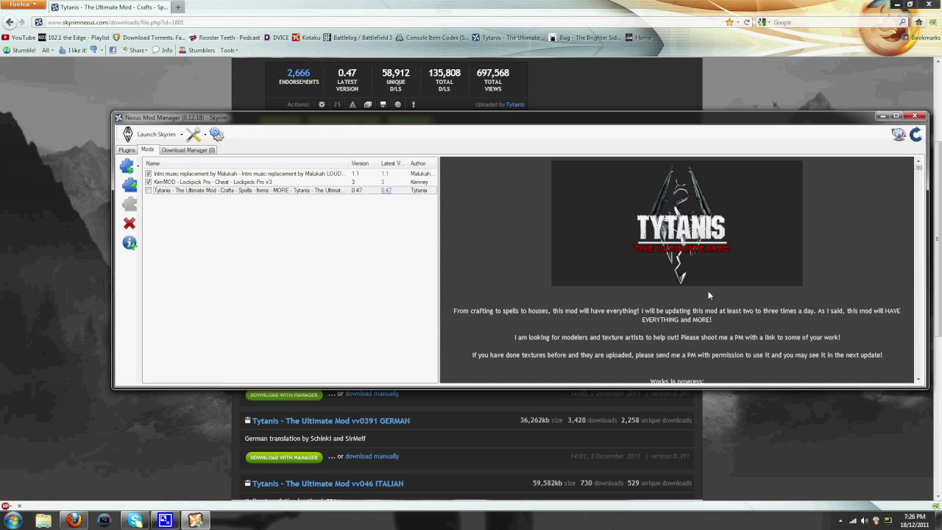
drag(918, 170, 917, 186)
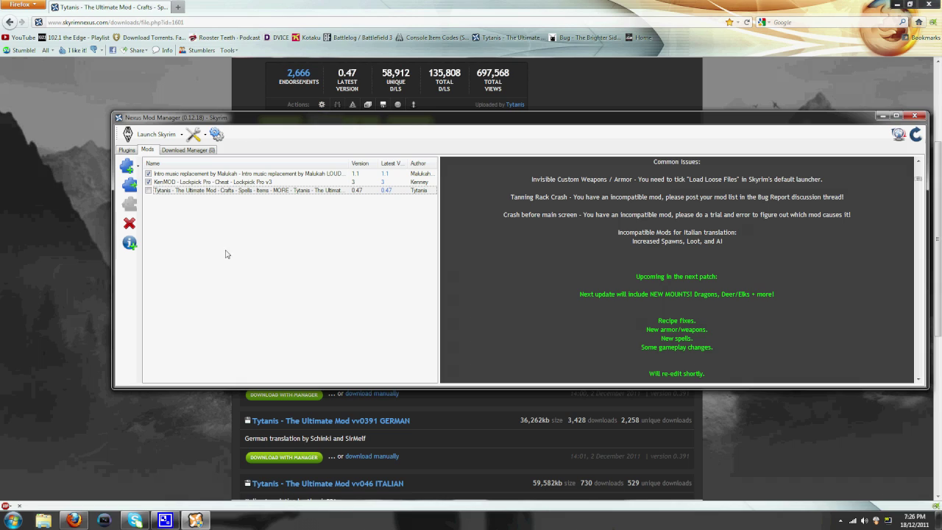
Activate the Tytanis mod and make sure its Tytanis.esp plugin is enabled
click(157, 192)
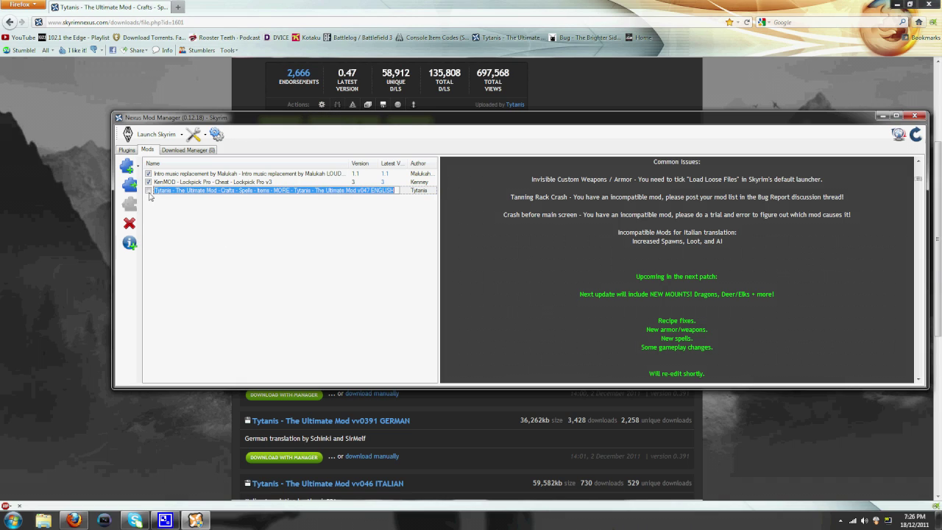
key(Escape)
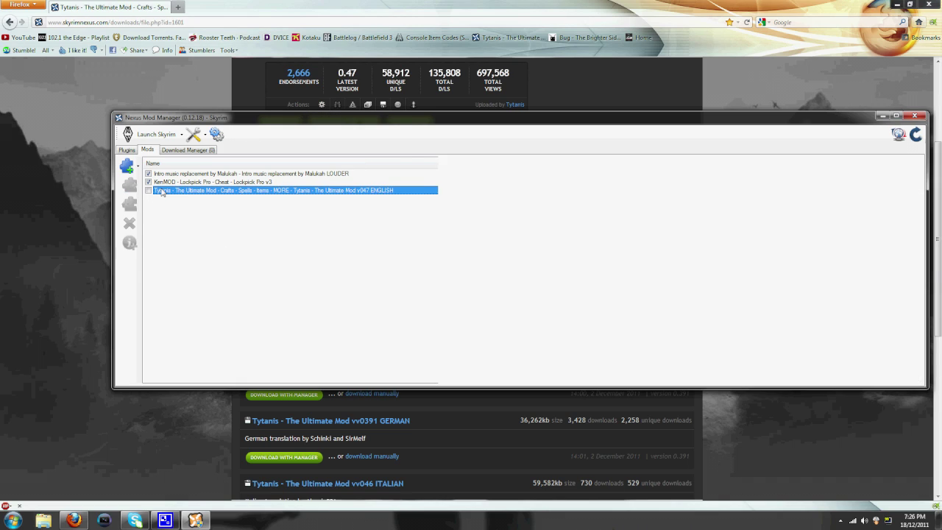
click(130, 184)
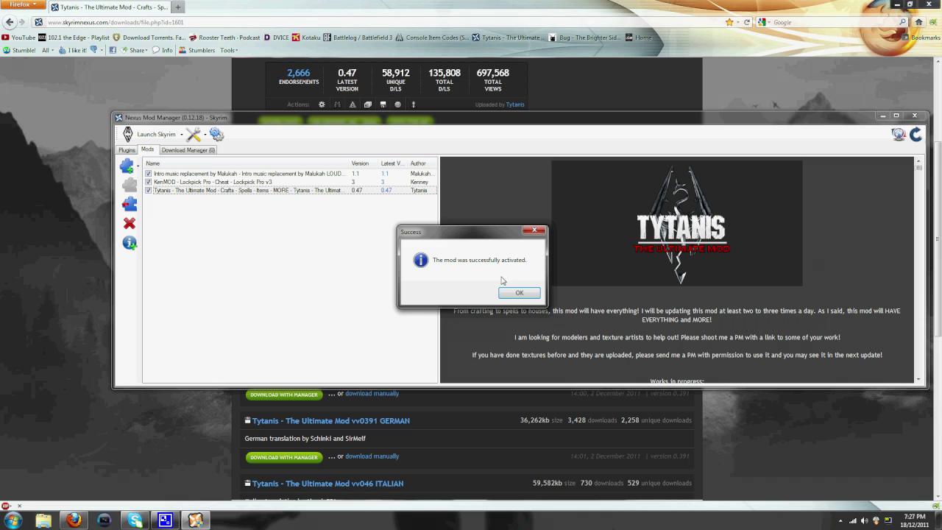
click(518, 293)
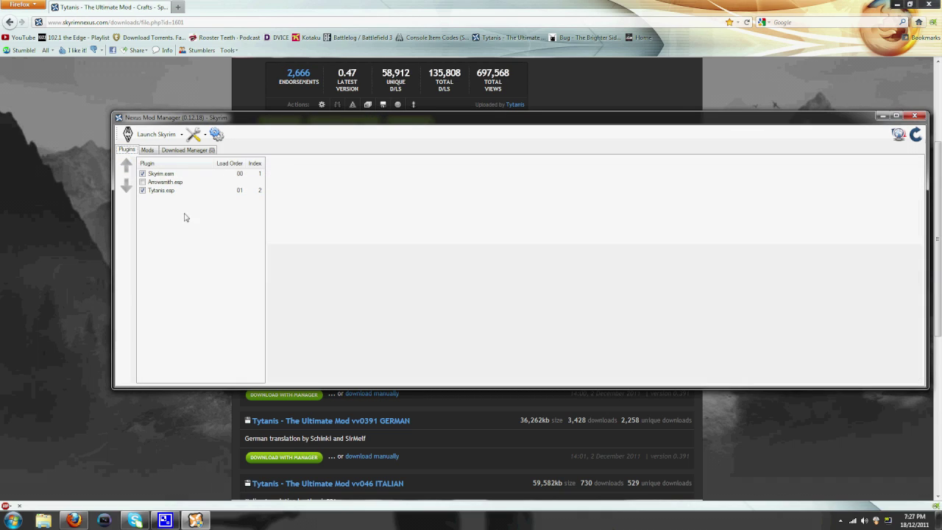
click(143, 192)
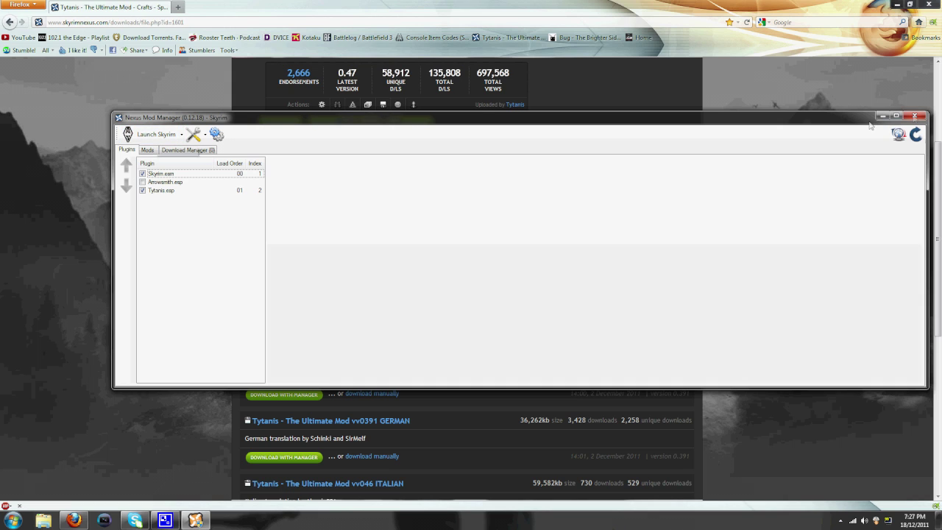
Close Nexus Mod Manager and the browser, and launch Skyrim from its desktop shortcut
click(920, 116)
click(928, 4)
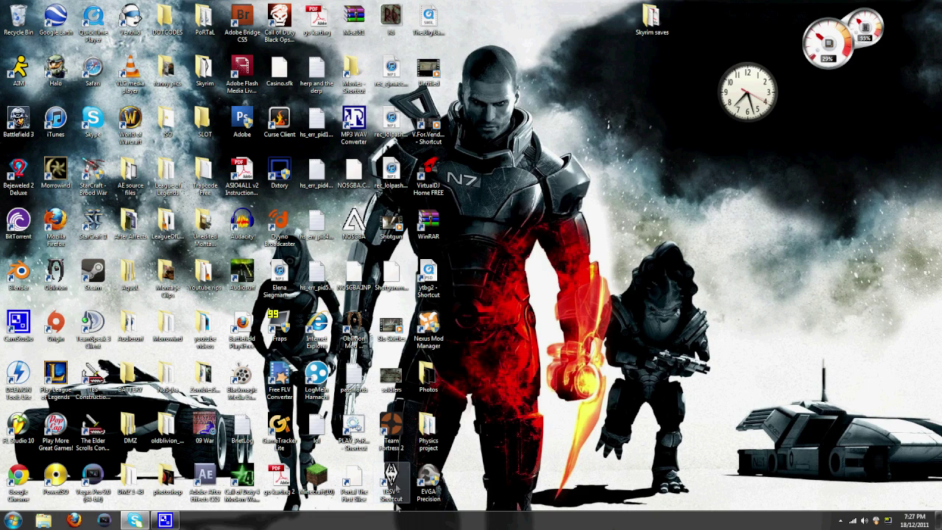
double_click(393, 477)
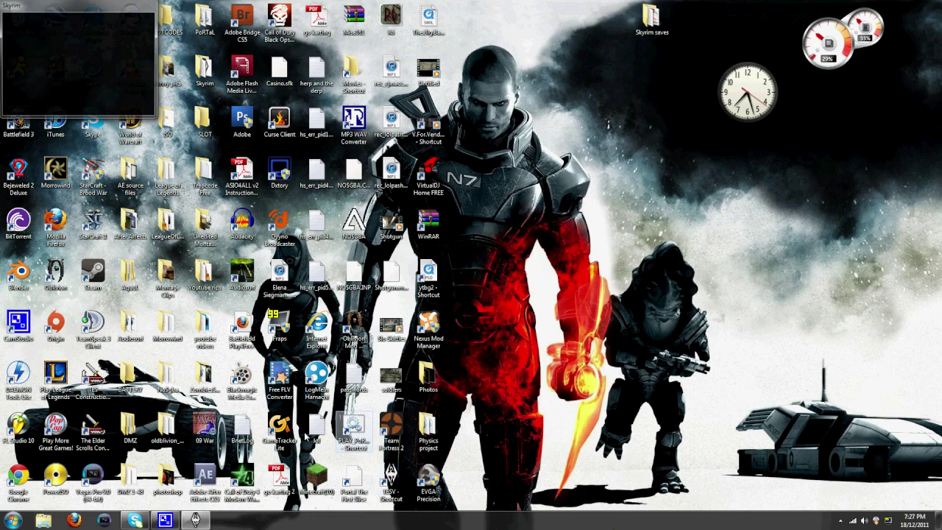